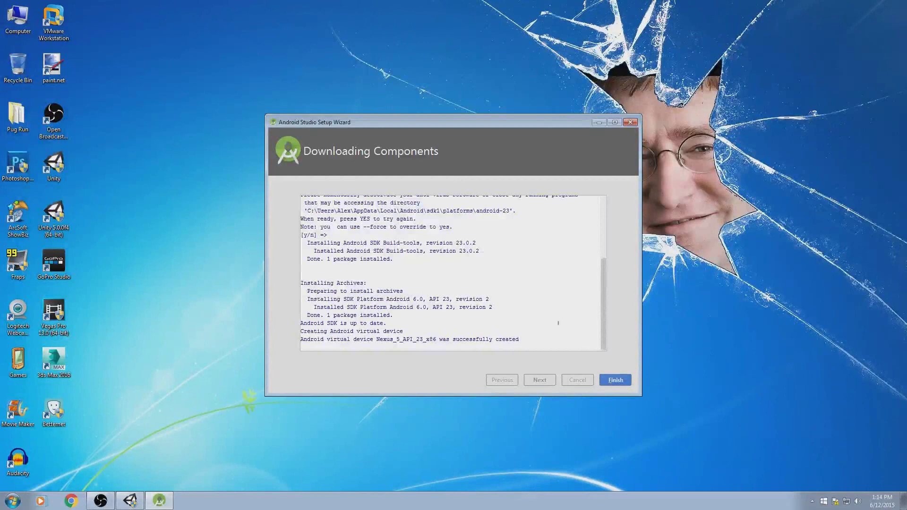
- Finish the Android Studio setup wizard once components and the Nexus_5_API_23_x86 device are created
left_click(616, 380)
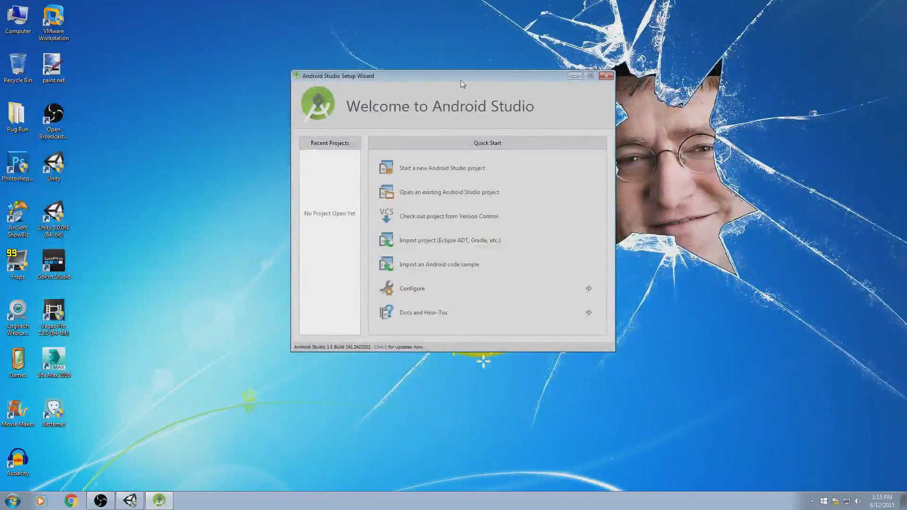
- From the Welcome screen, open Configure > SDK Manager to show the Android SDK settings page
left_click_drag(460, 83, 434, 110)
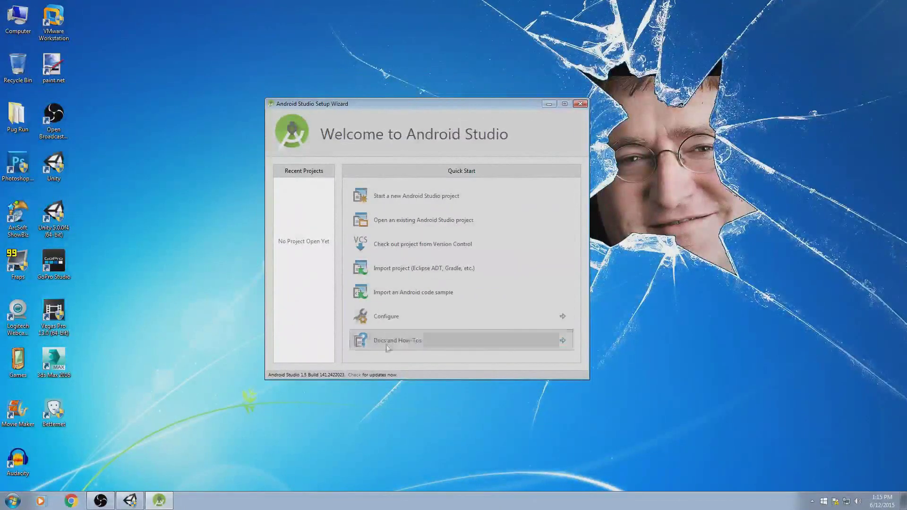
left_click(392, 317)
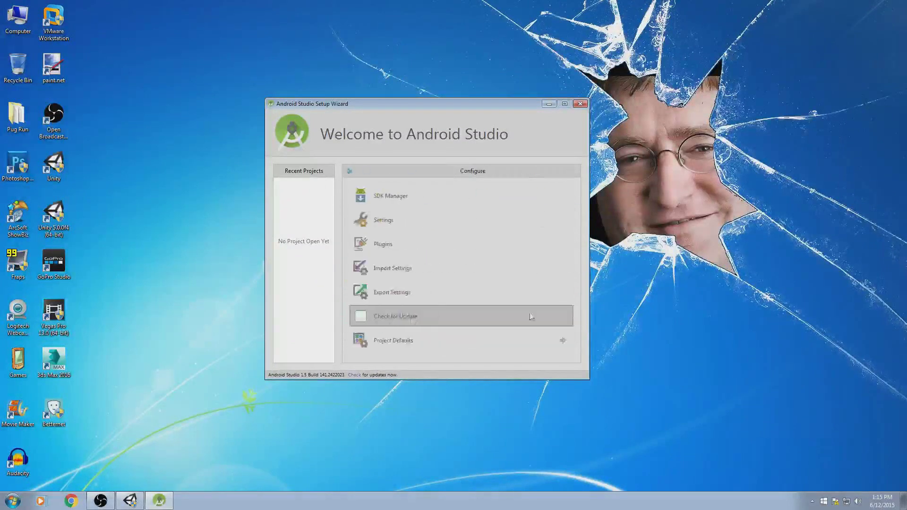
left_click(386, 206)
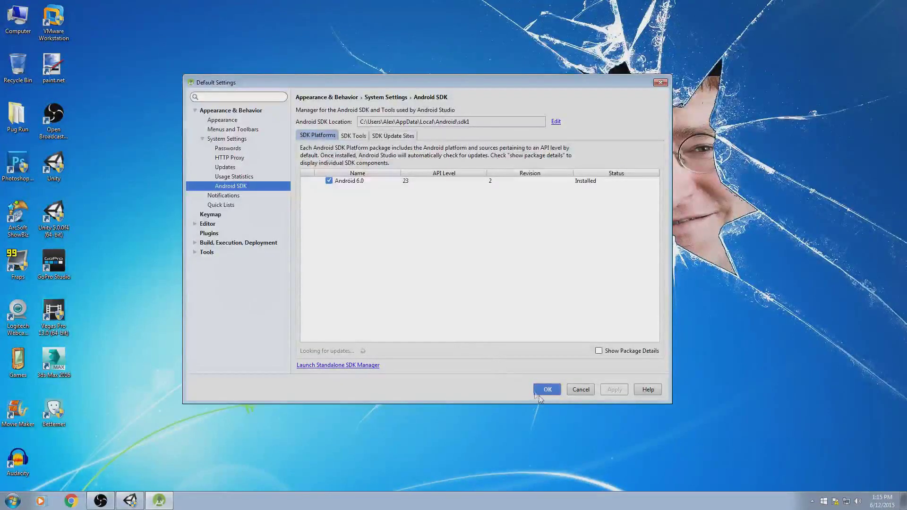
- Launch the standalone SDK Manager, cancel Default Settings, and close the Welcome and duplicate windows
left_click(343, 366)
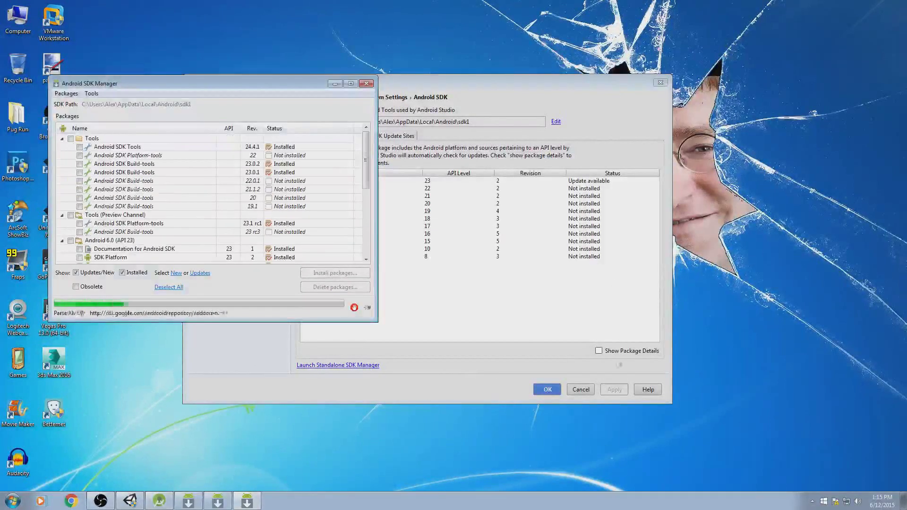
left_click(581, 389)
key("alt+F4")
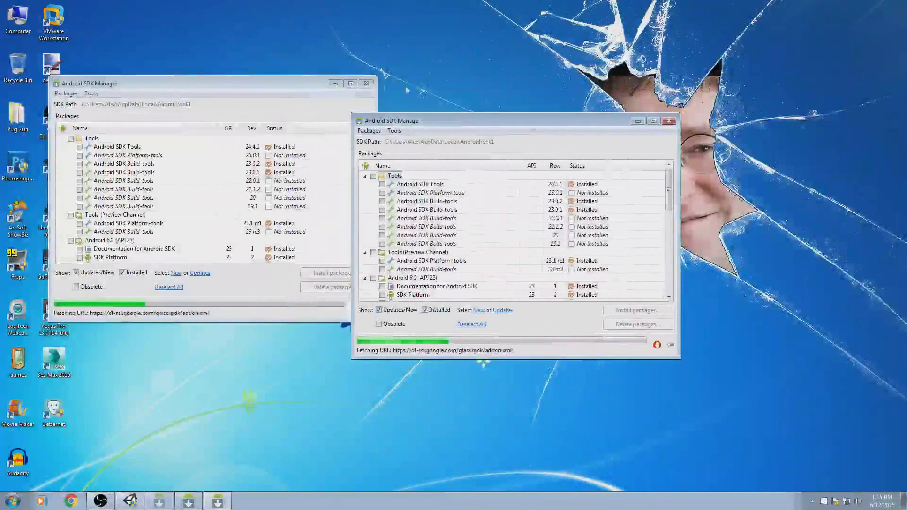
left_click(366, 83)
left_click_drag(423, 127, 337, 127)
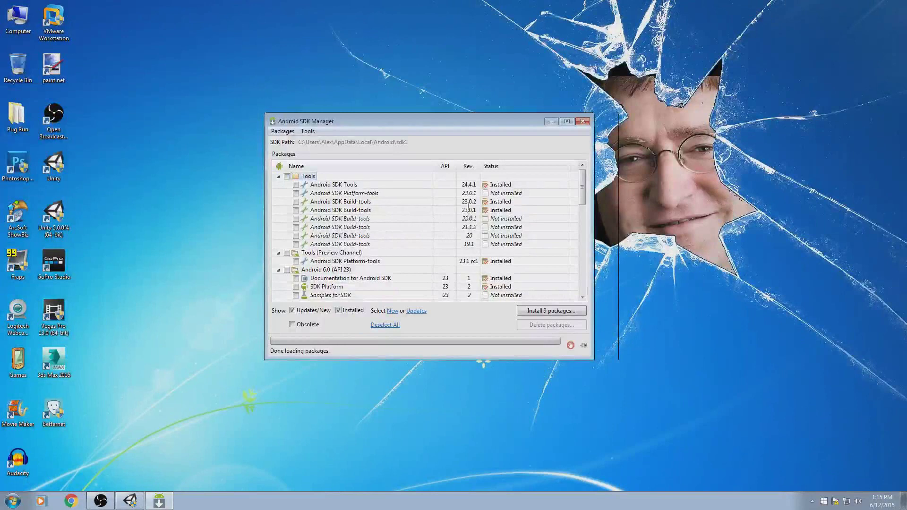
- Scroll the package list down to Extras and tick Google Play services
left_click_drag(582, 203, 582, 223)
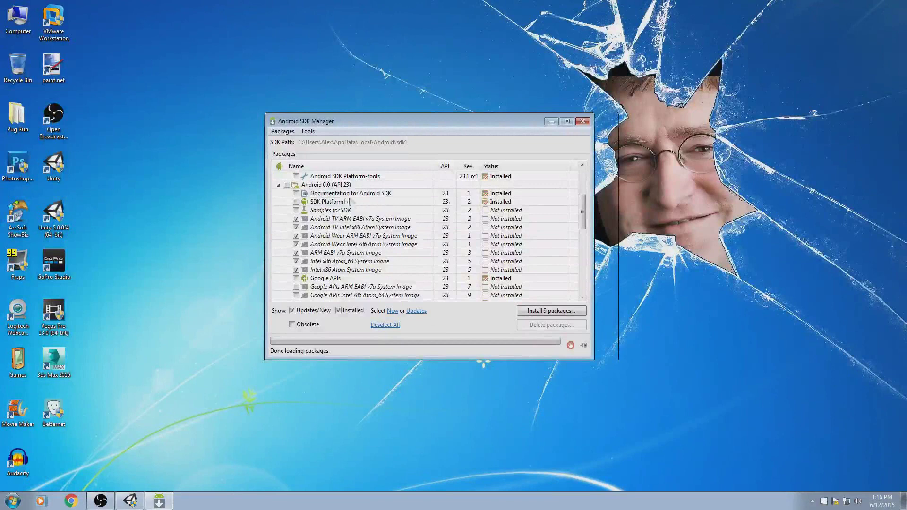
left_click_drag(582, 213, 581, 245)
left_click(278, 203)
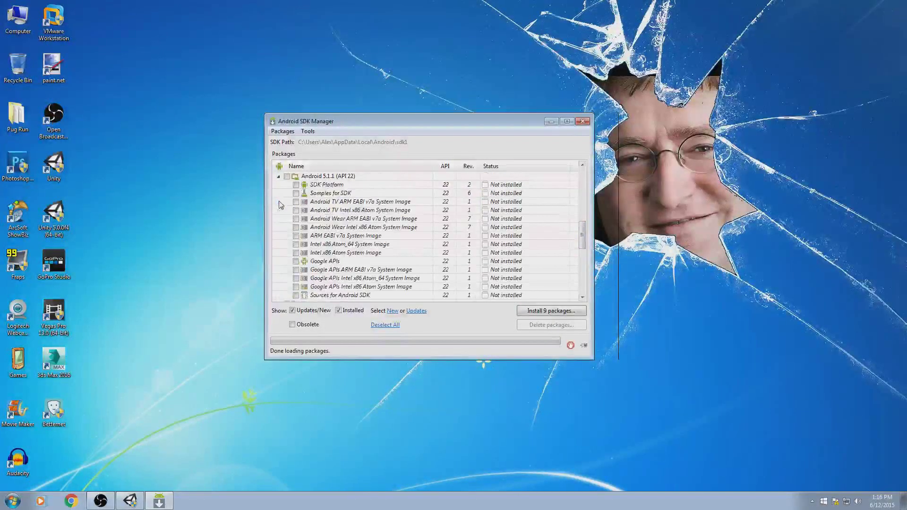
left_click(279, 176)
left_click(278, 176)
scroll(377, 235, "down", 5)
scroll(378, 235, "down", 3)
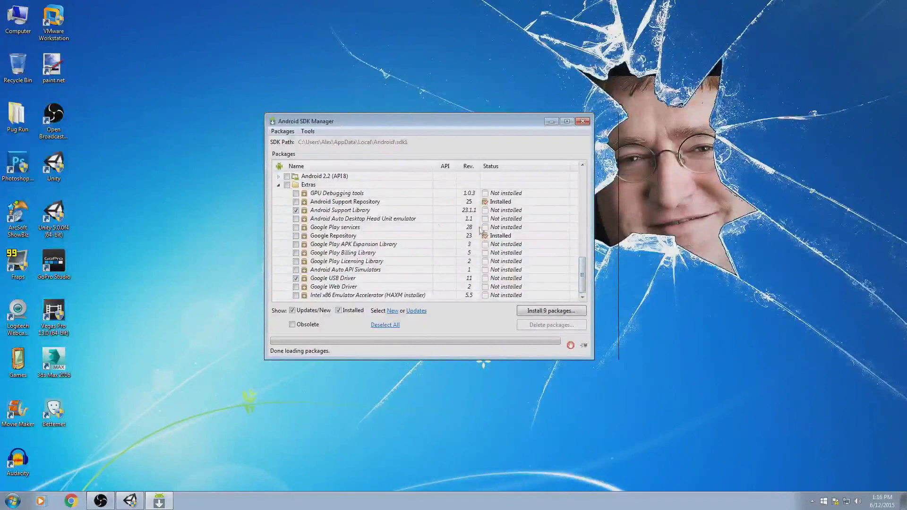
left_click(295, 229)
- Maximize the SDK Manager and review the 10 packages queued for install
left_click_drag(432, 127, 403, 7)
double_click(403, 7)
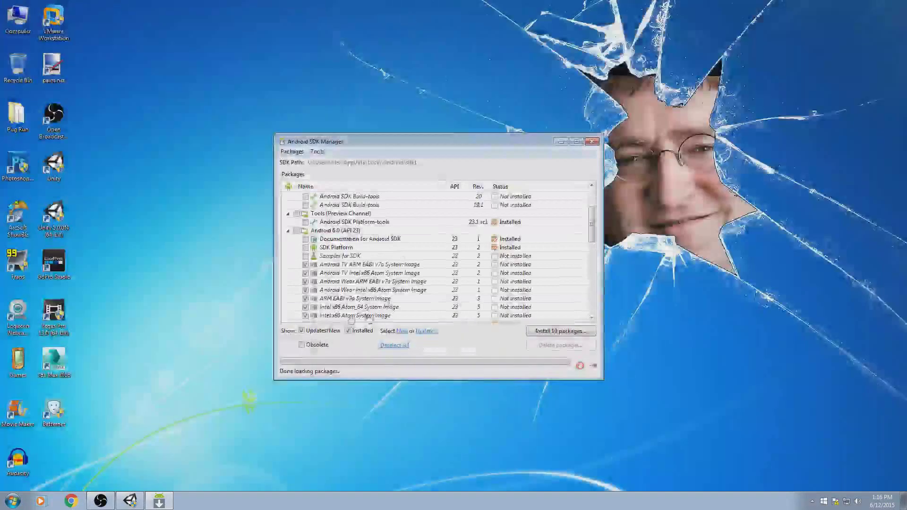
scroll(456, 286, "down", 10)
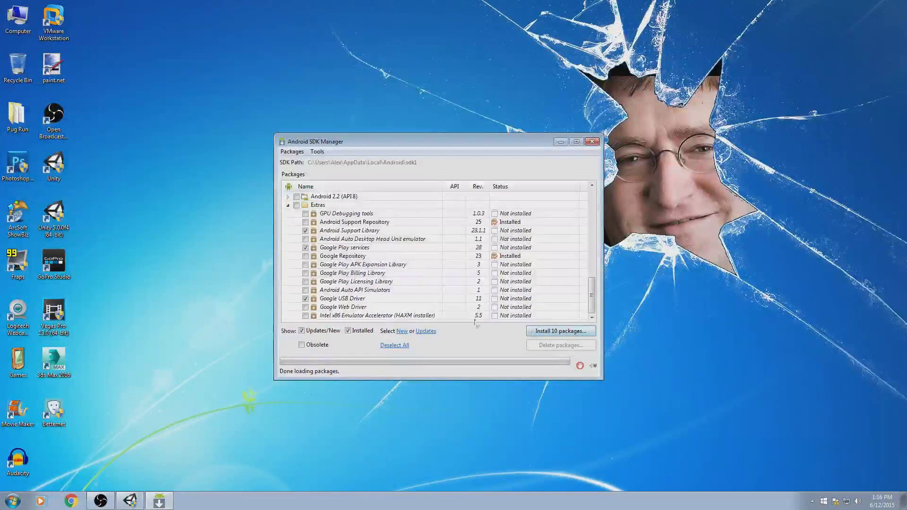
left_click_drag(594, 293, 586, 232)
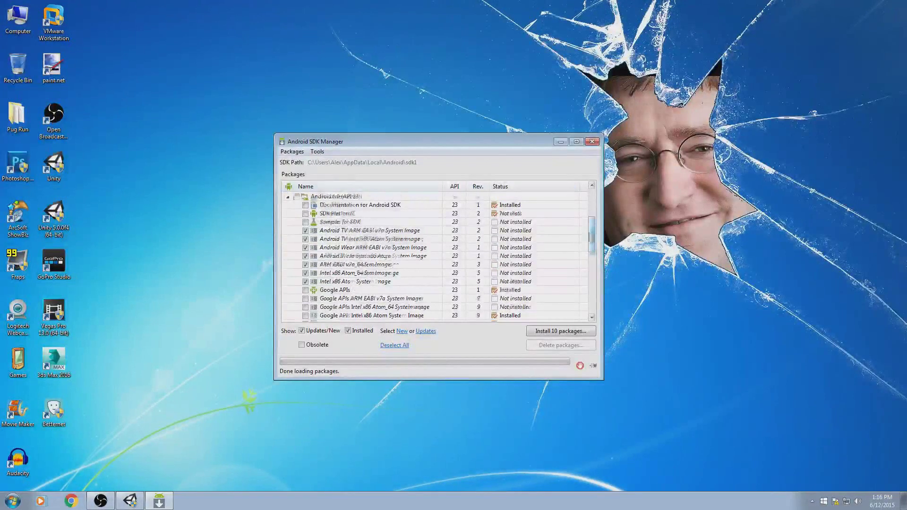
left_click_drag(591, 233, 591, 298)
- Accept the Android SDK license and start installing the 10 packages
left_click(541, 332)
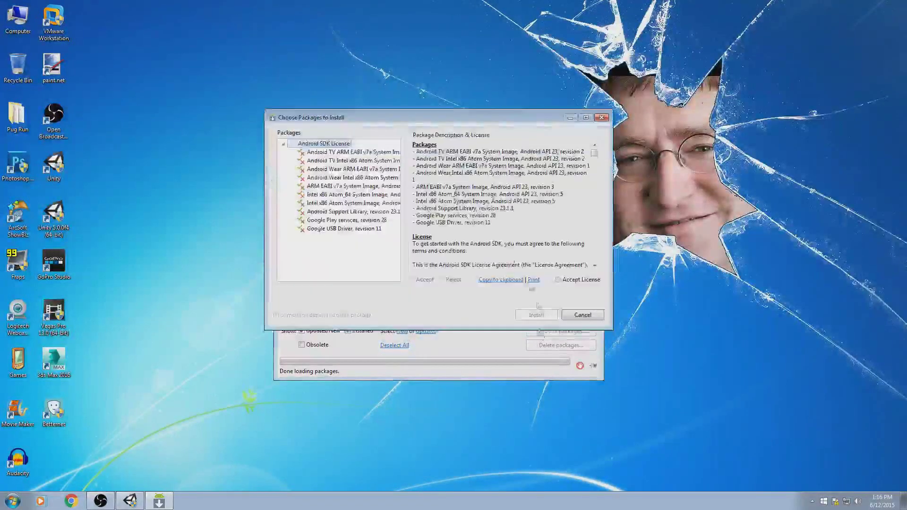
left_click(559, 281)
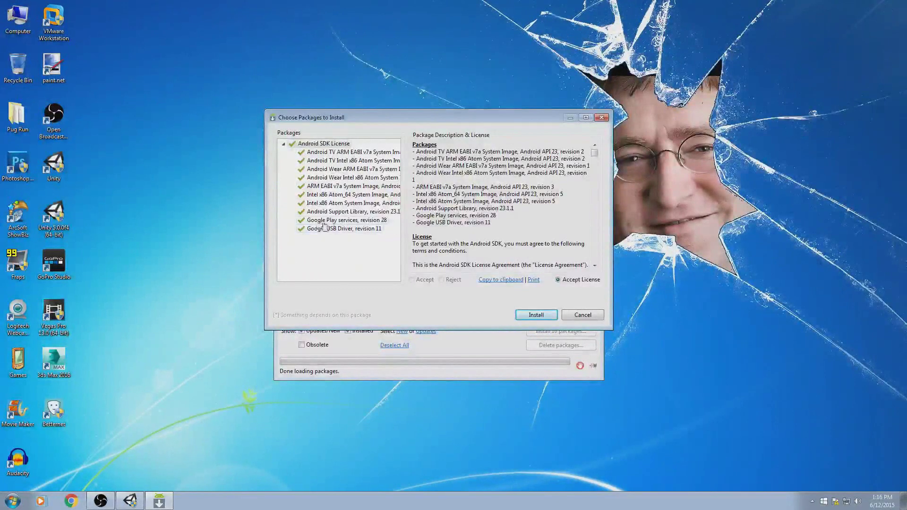
left_click(535, 317)
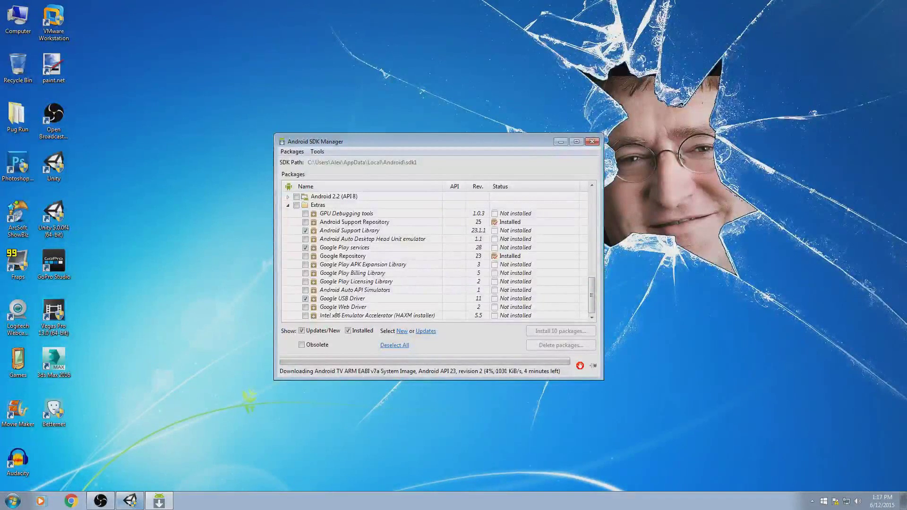
- In Unity, open Edit > Preferences at the External Tools page
left_click(130, 501)
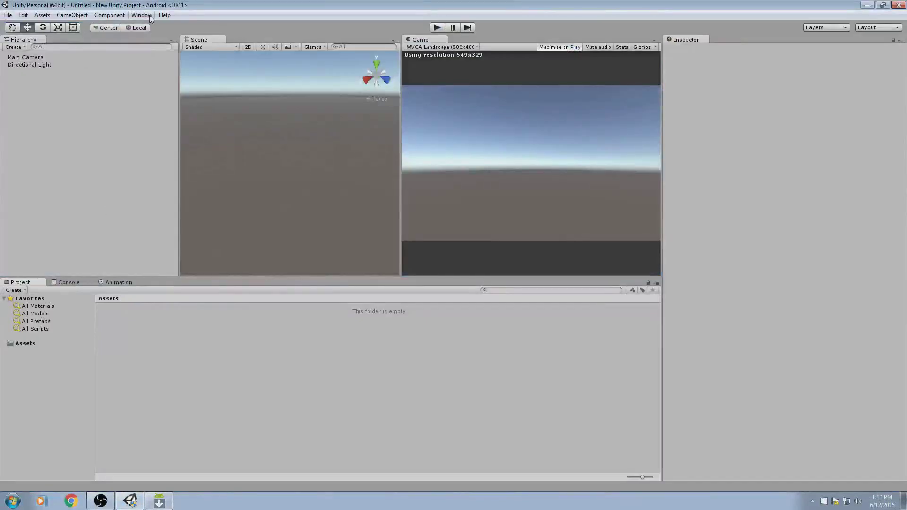
left_click(23, 15)
left_click(48, 158)
left_click(60, 89)
- Open the Android SDK Location folder picker and clear its path field
left_click(231, 123)
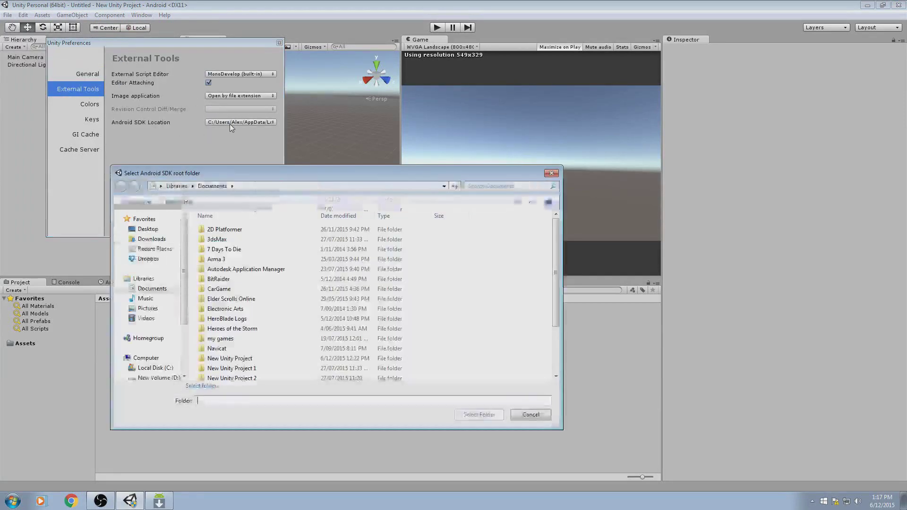
left_click_drag(230, 124, 324, 140)
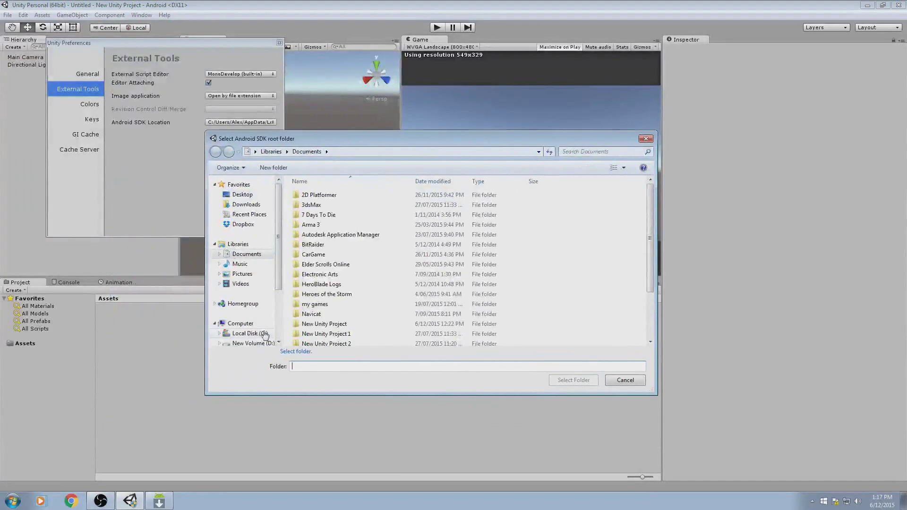
left_click(354, 151)
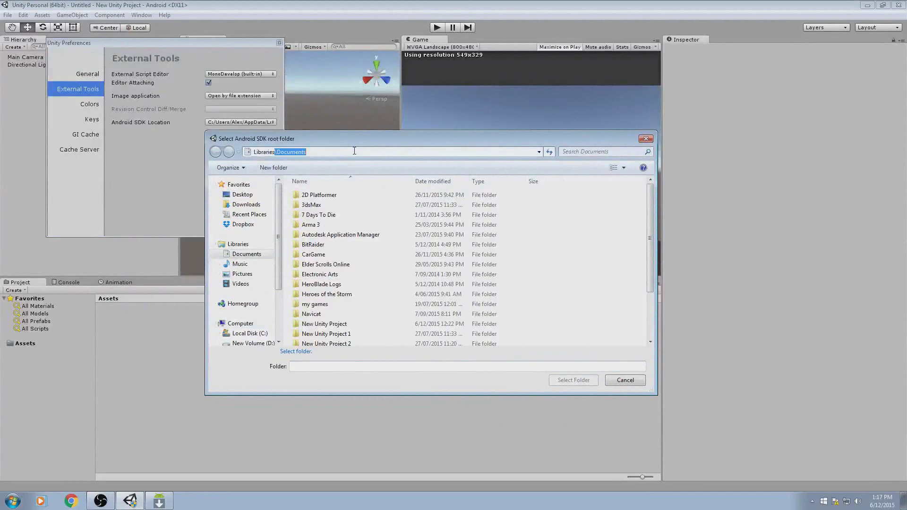
type("\"G:\\Pug Run\"")
key("ctrl+a")
key("BackSpace")
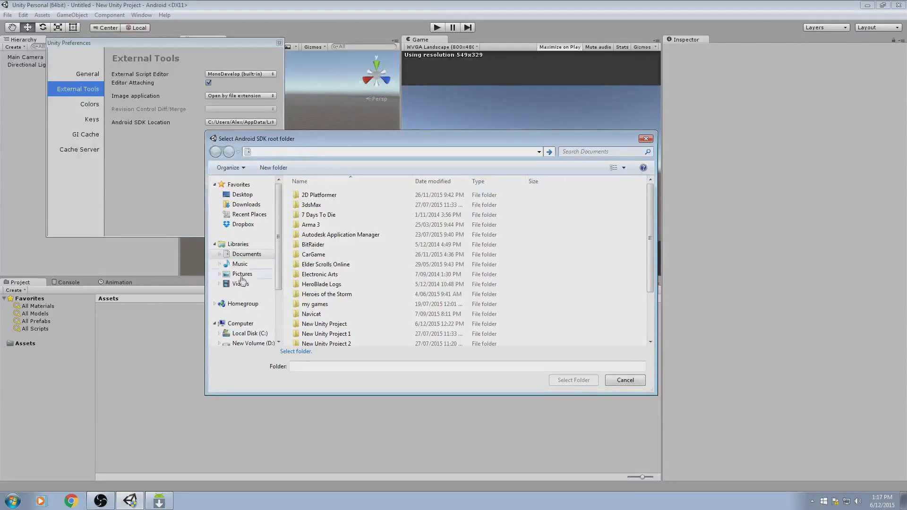
- Select C:\Users\<user>\AppData\Local\Android\sdk as the SDK folder and close Preferences
left_click(249, 333)
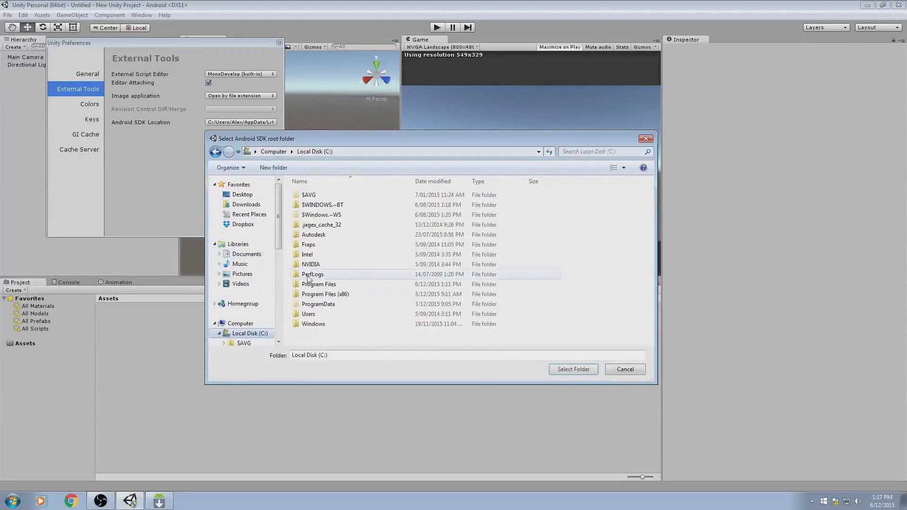
double_click(320, 314)
double_click(316, 201)
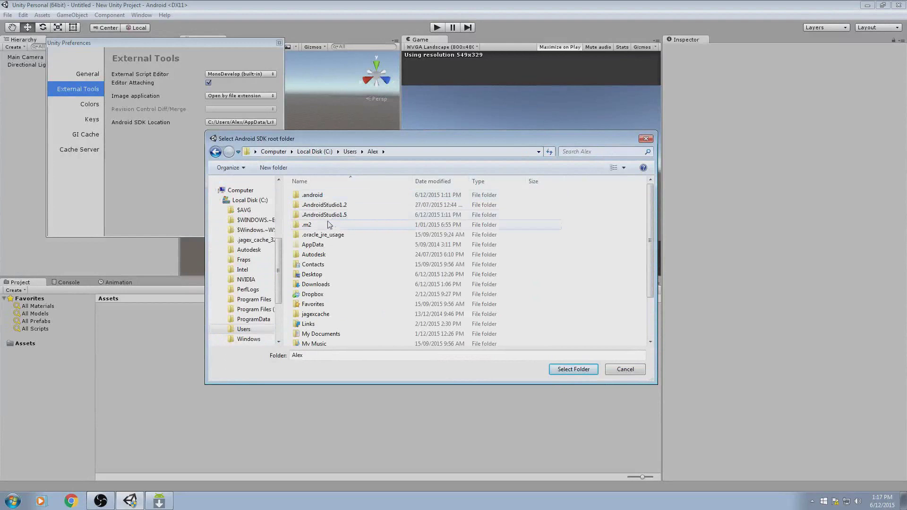
double_click(326, 245)
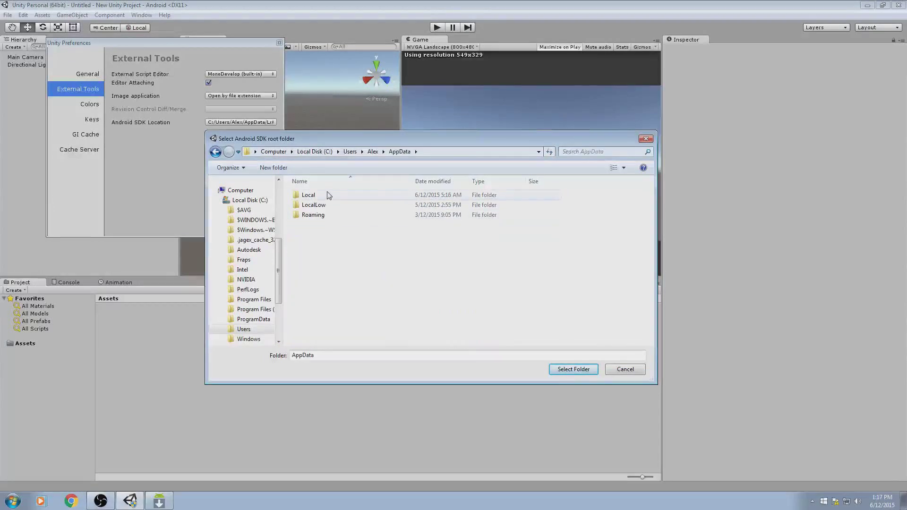
double_click(329, 195)
double_click(324, 225)
double_click(328, 205)
left_click(575, 369)
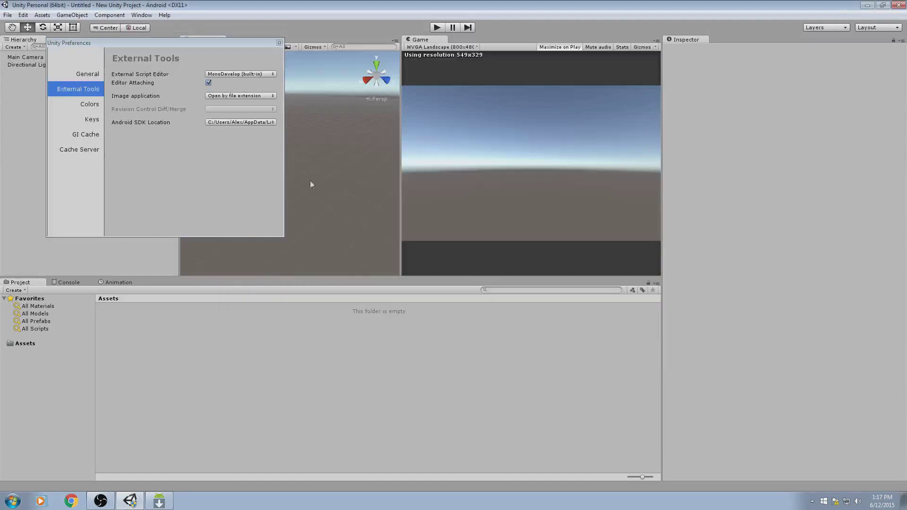
left_click(279, 44)
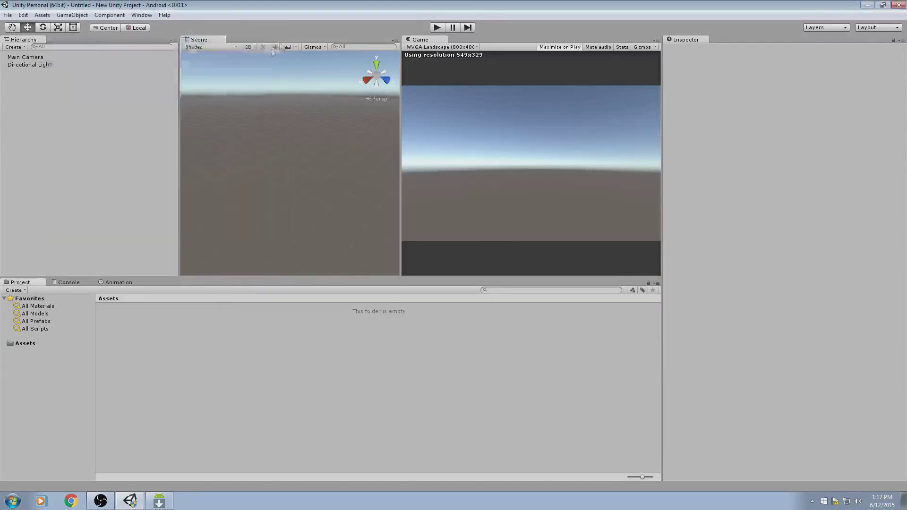
- Confirm Android is the platform in Build Settings, then bring the SDK Manager to front
left_click(8, 15)
left_click(55, 109)
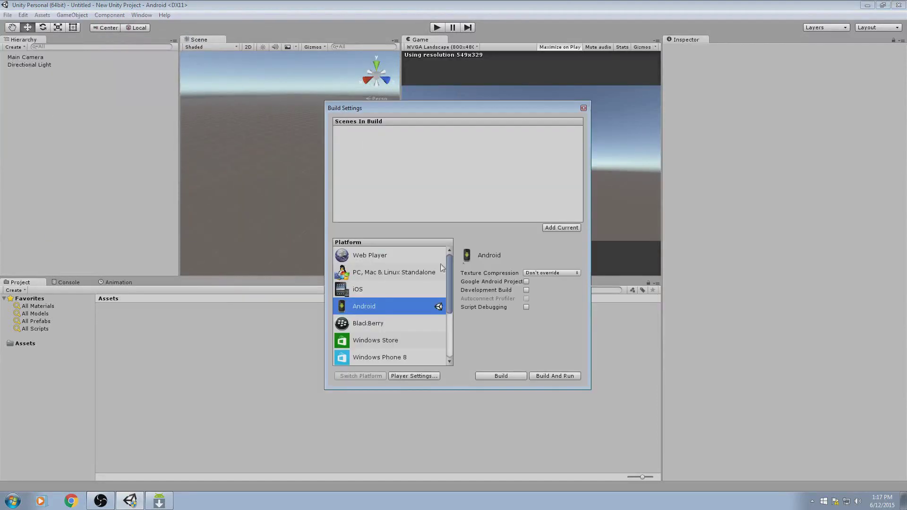
left_click_drag(414, 111, 379, 115)
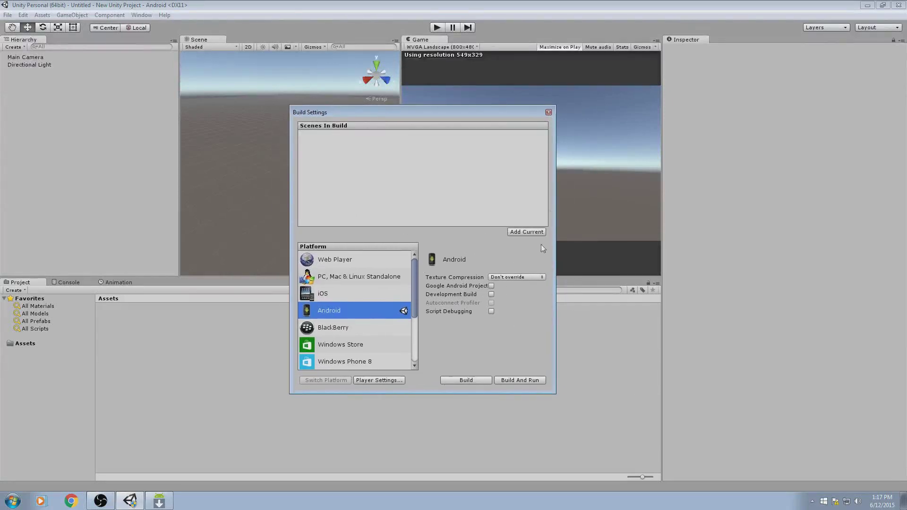
left_click(549, 112)
left_click(168, 502)
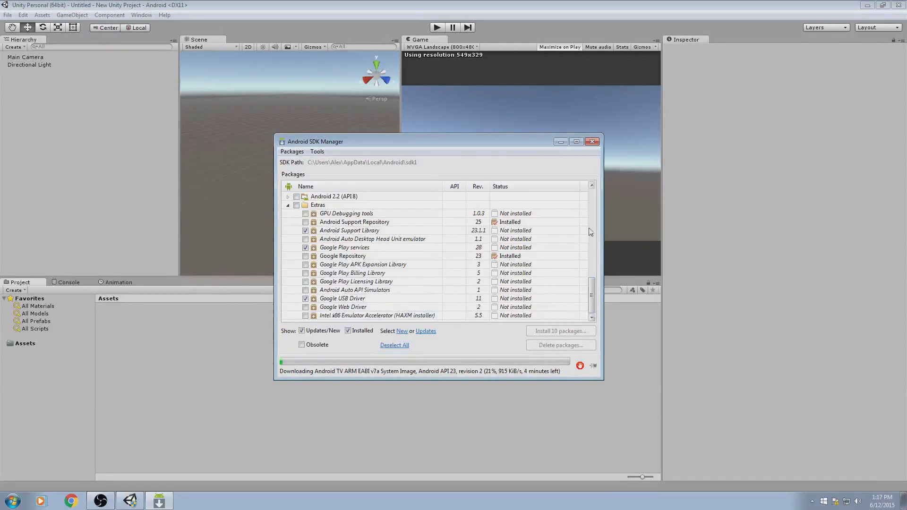
- Scroll through the downloading SDK packages, then minimize the Android SDK Manager
left_click_drag(591, 293, 586, 199)
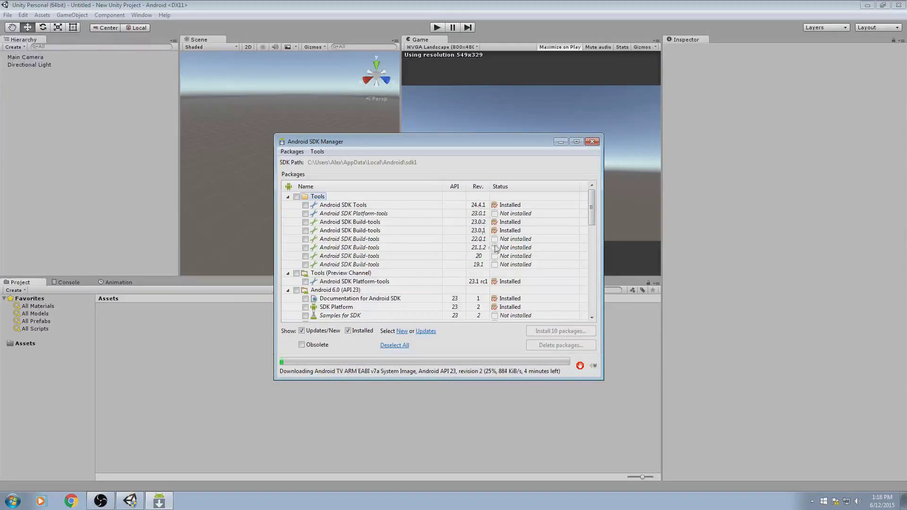
scroll(607, 237, "down", 15)
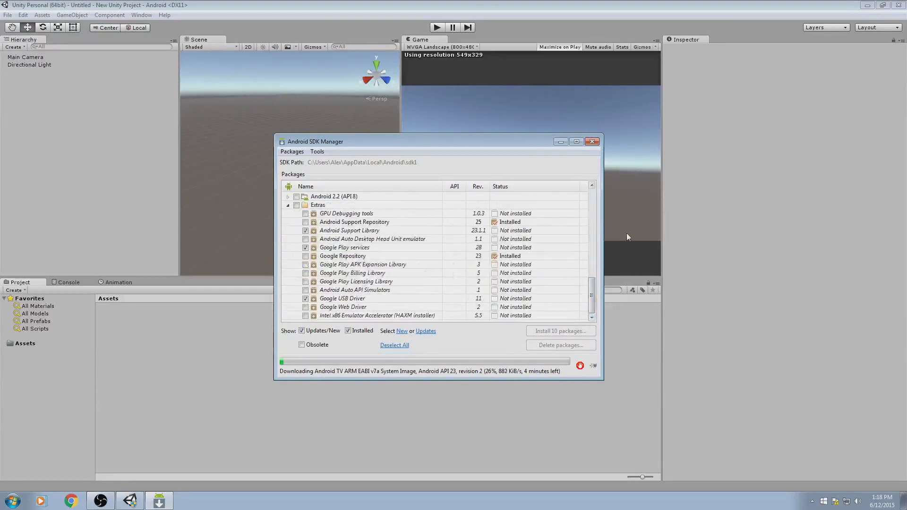
left_click(561, 142)
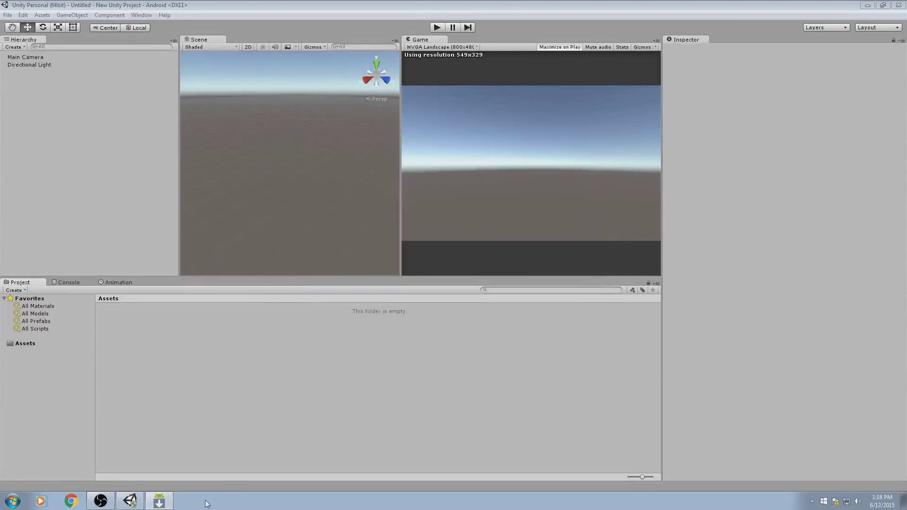